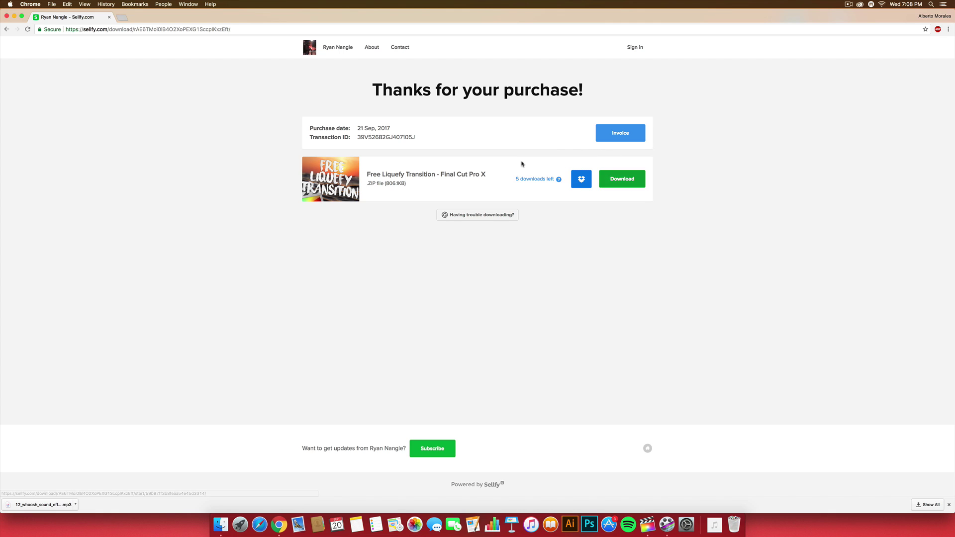
# - Open the Free Liquefy Transition product page and change its price from 5.00 to 0
pyautogui.click(309, 171)
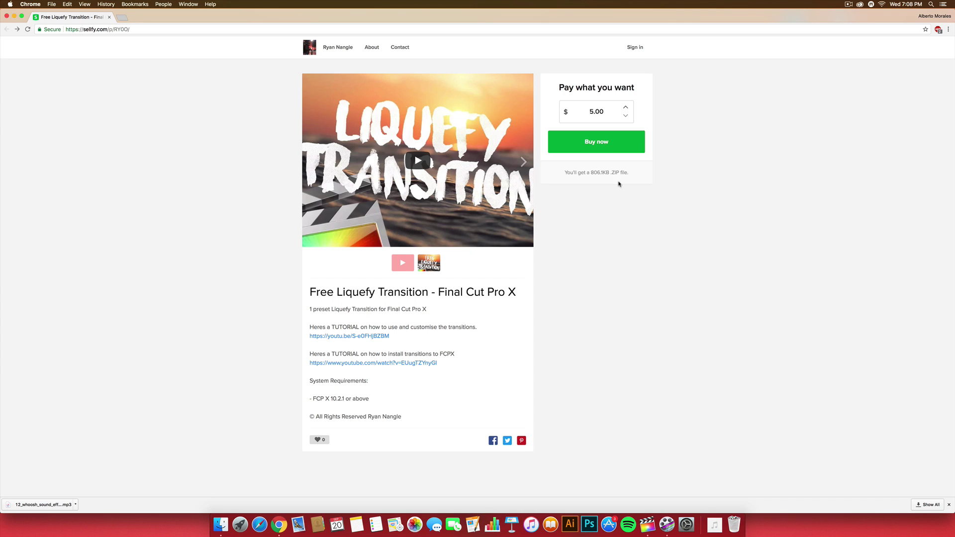
pyautogui.click(597, 112)
pyautogui.doubleClick(597, 111)
pyautogui.press('BackSpace')
pyautogui.write('0')
pyautogui.click(684, 144)
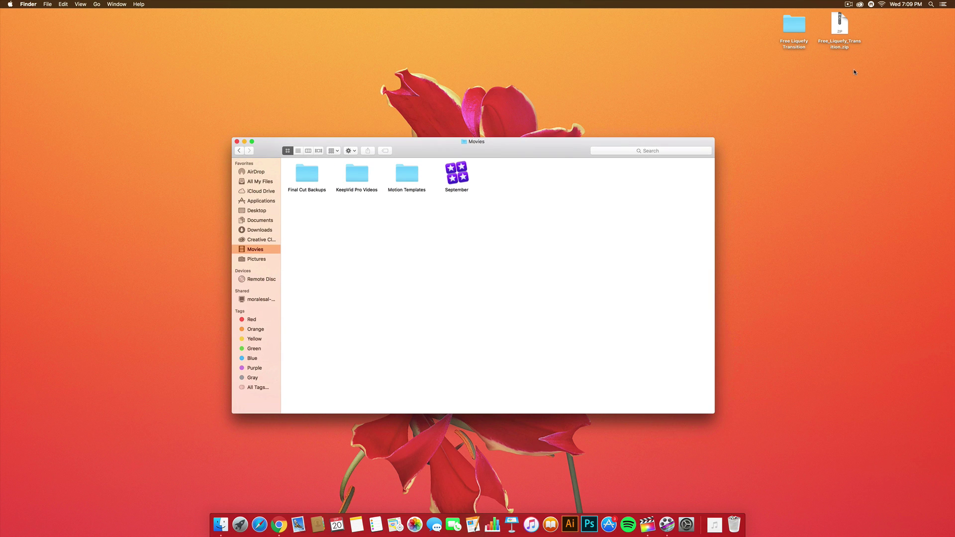
pyautogui.moveTo(854, 72); pyautogui.dragTo(836, 79)
pyautogui.click(792, 23)
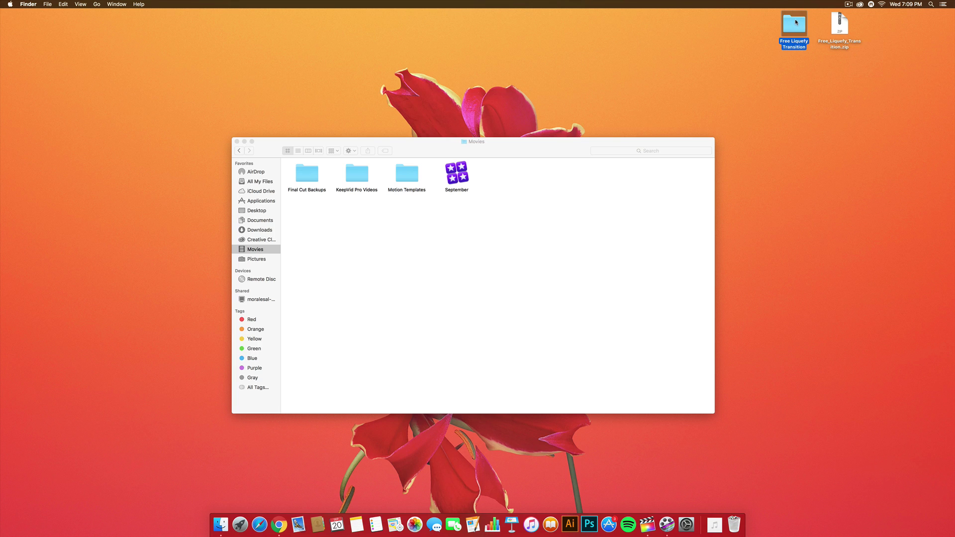
pyautogui.doubleClick(796, 23)
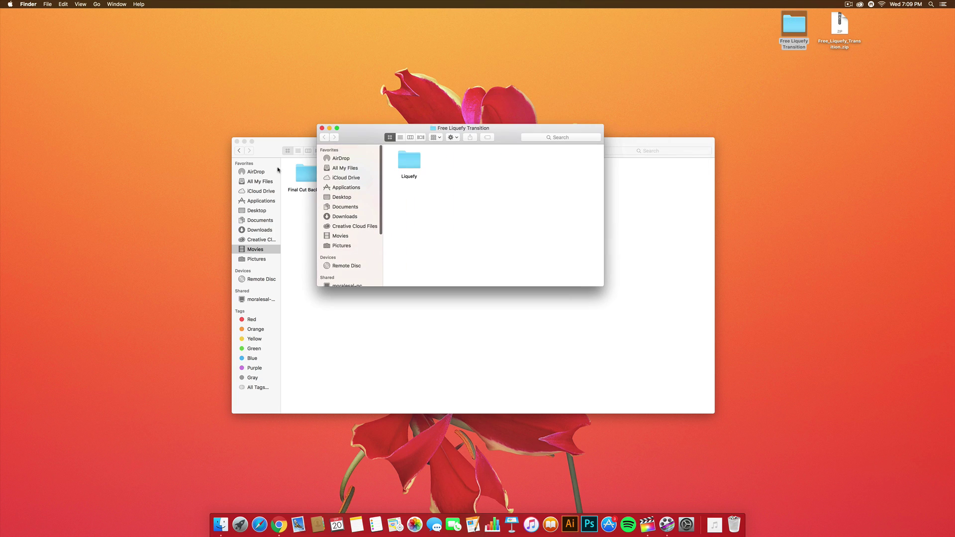
pyautogui.doubleClick(420, 165)
pyautogui.moveTo(371, 141); pyautogui.dragTo(382, 159)
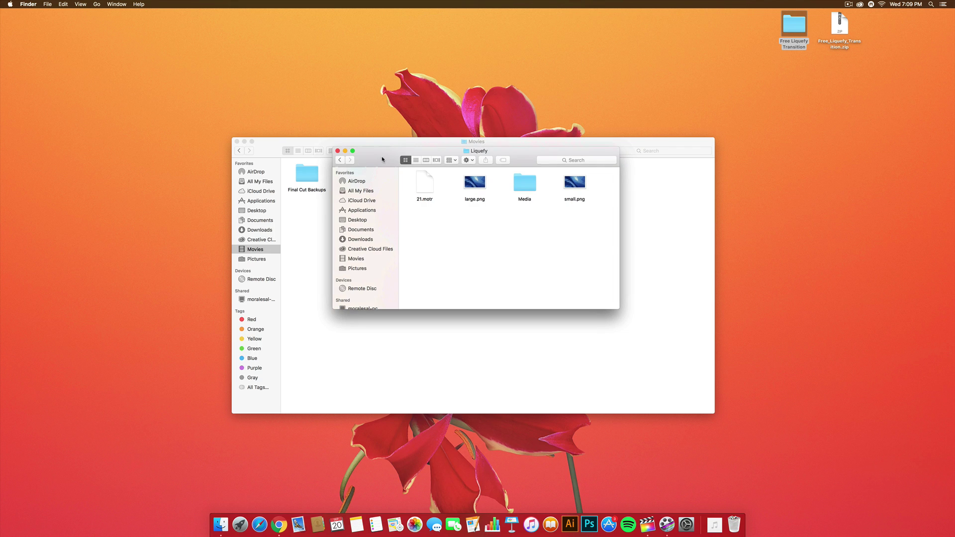
pyautogui.click(340, 160)
pyautogui.click(338, 151)
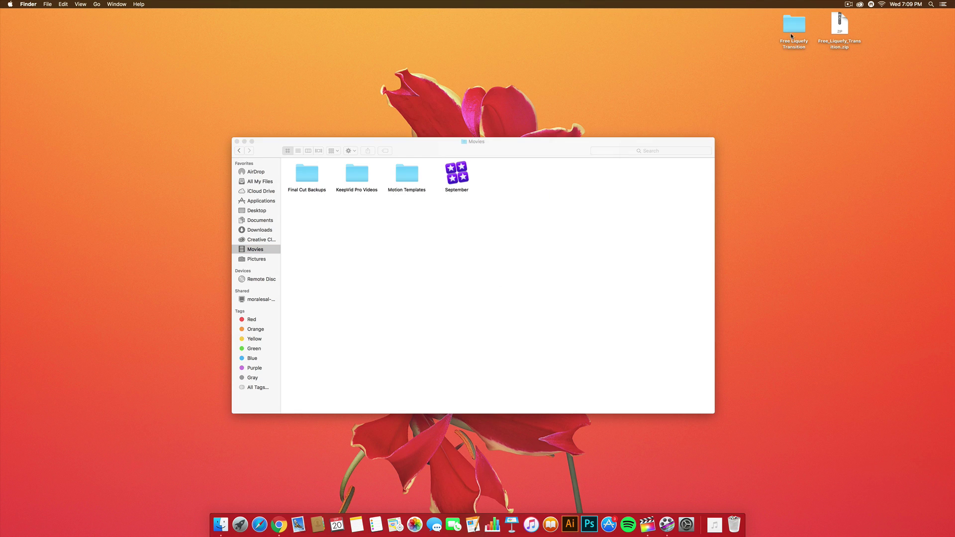
pyautogui.click(793, 28)
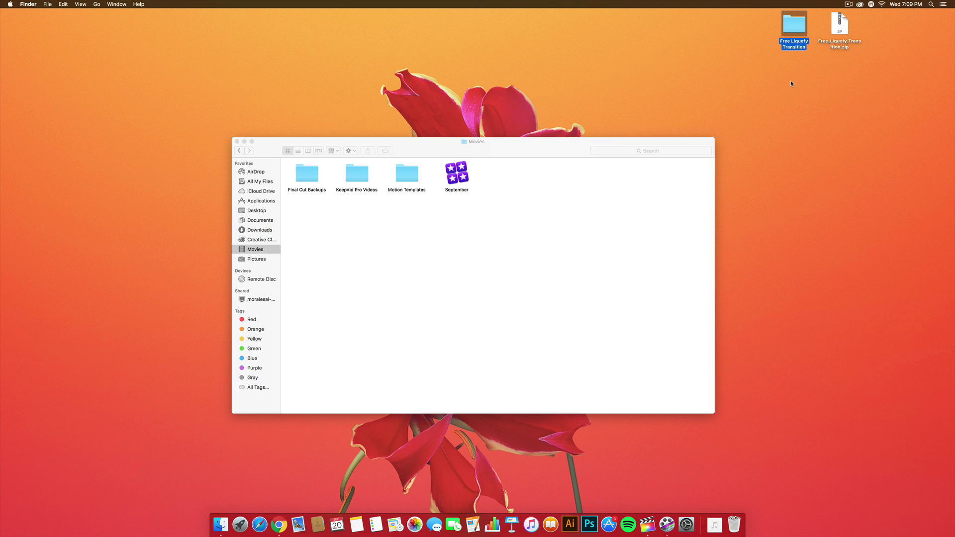
pyautogui.click(843, 24)
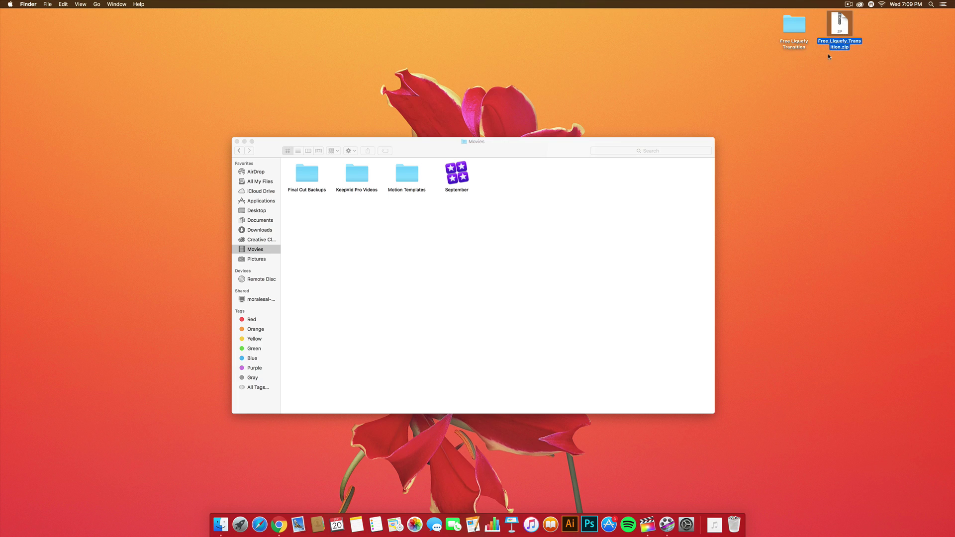
pyautogui.press('Left')
pyautogui.click(768, 139)
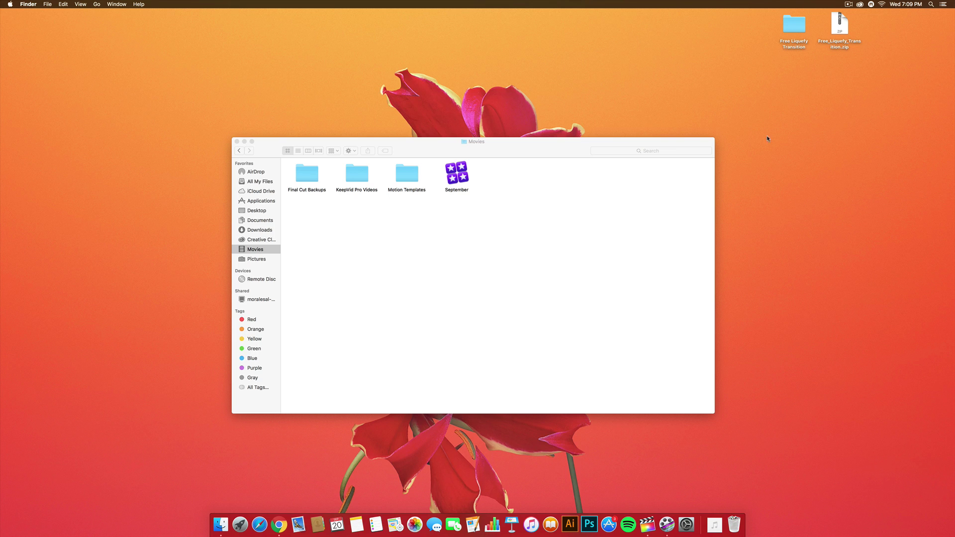
# - In Finder's sidebar settings, turn Movies off and back on
pyautogui.click(468, 199)
pyautogui.moveTo(423, 142); pyautogui.dragTo(473, 111)
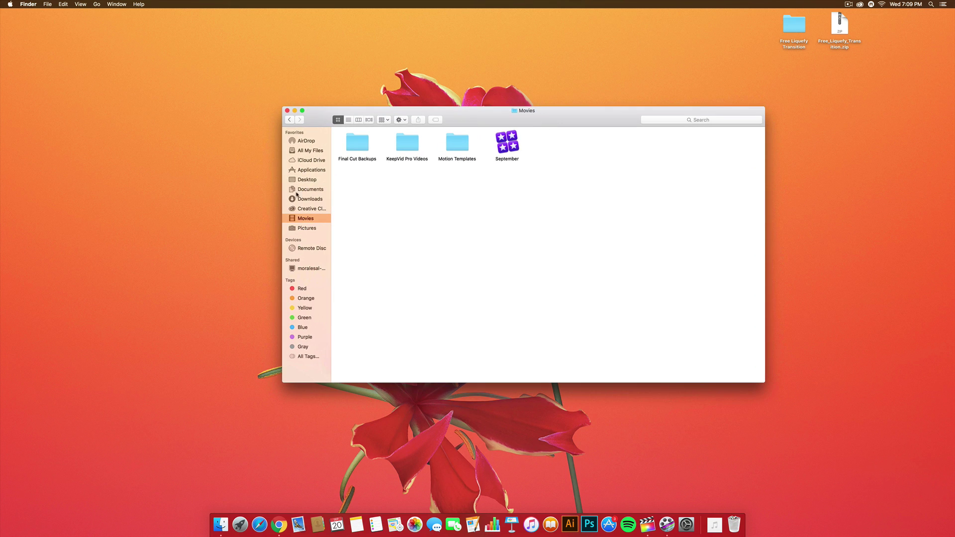
pyautogui.click(28, 4)
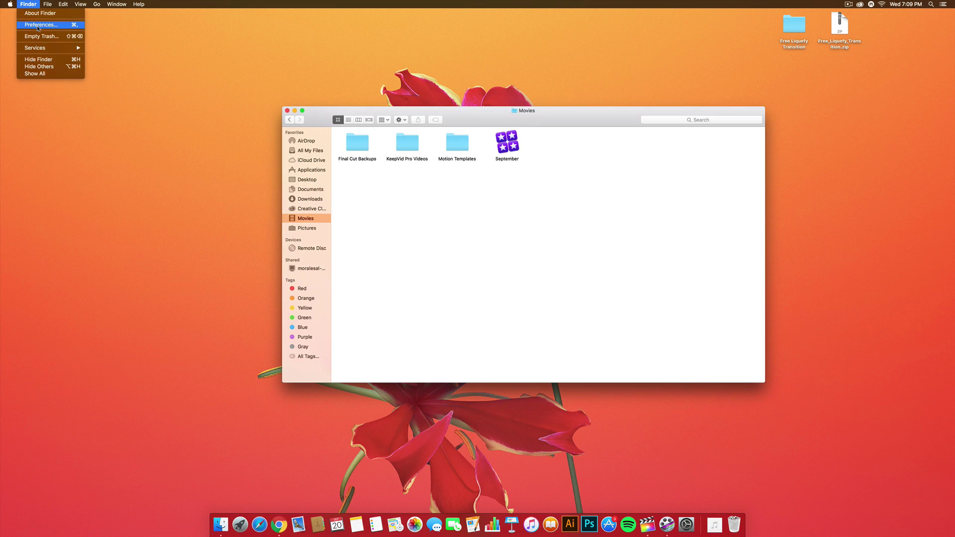
pyautogui.click(40, 26)
pyautogui.moveTo(306, 147); pyautogui.dragTo(213, 93)
pyautogui.click(145, 188)
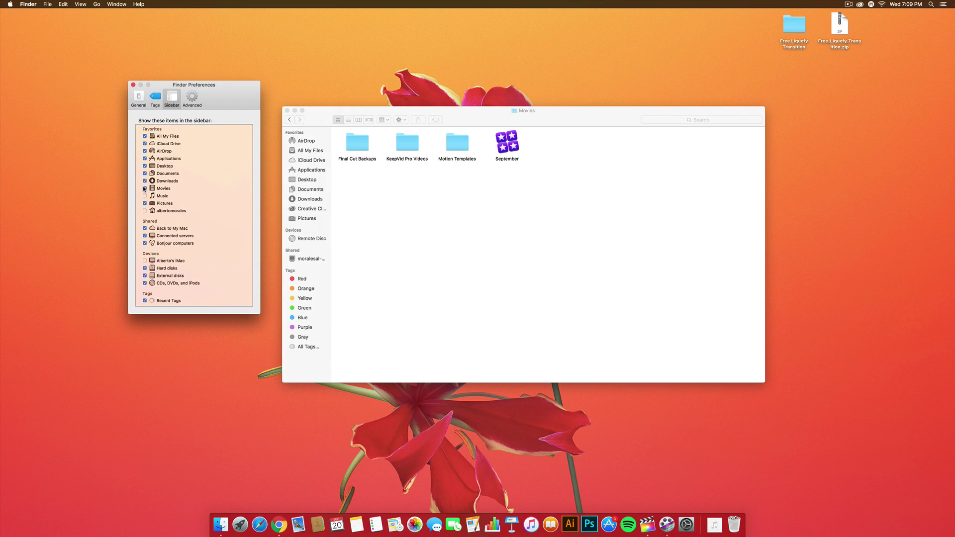
pyautogui.click(145, 189)
pyautogui.click(134, 84)
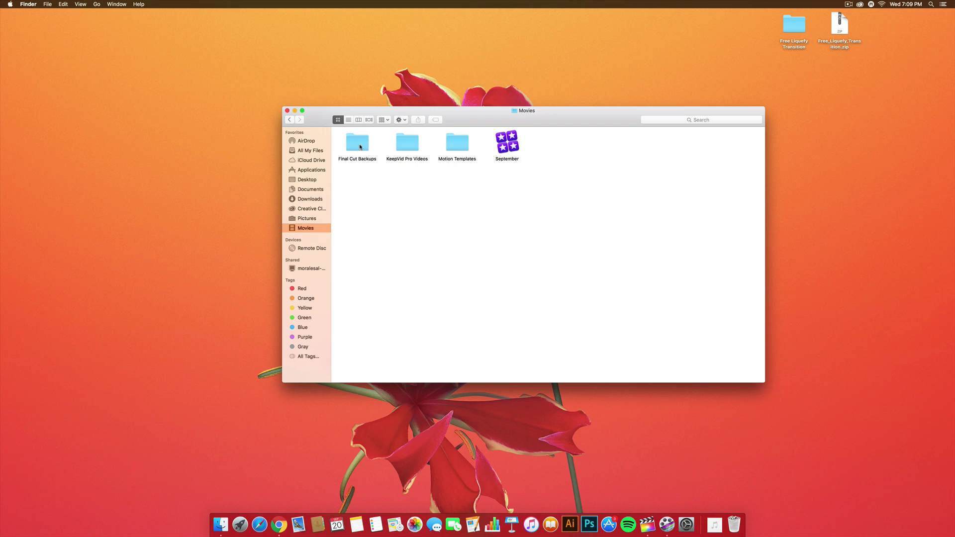
# - Open Motion Templates, then Transitions, and locate the Free Liquefy Transition folder
pyautogui.doubleClick(455, 144)
pyautogui.moveTo(480, 124); pyautogui.dragTo(463, 112)
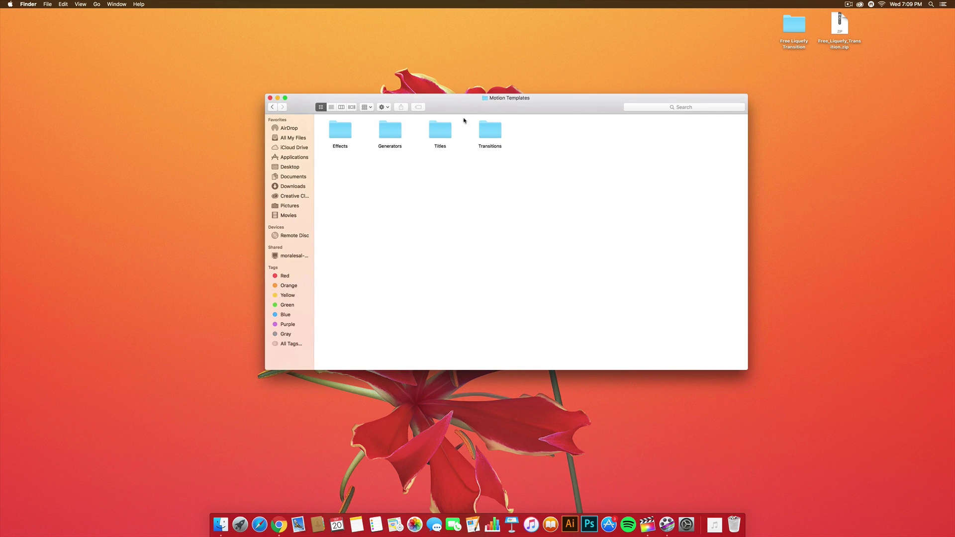
pyautogui.doubleClick(489, 131)
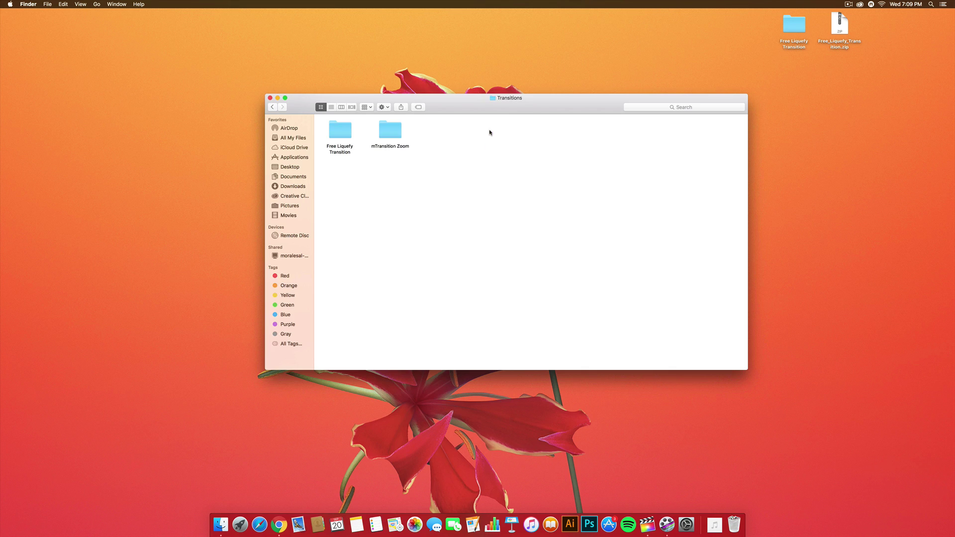
pyautogui.moveTo(461, 106); pyautogui.dragTo(433, 85)
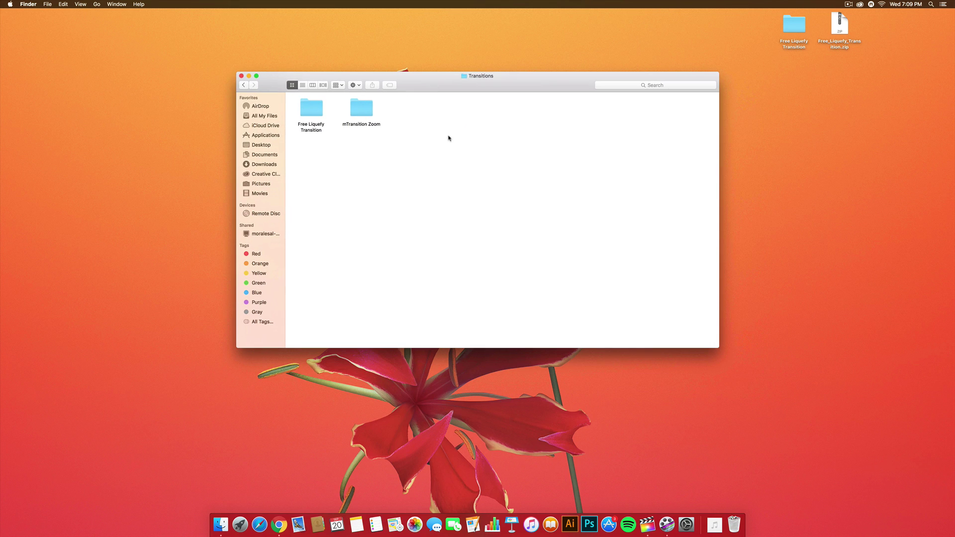
pyautogui.click(310, 110)
pyautogui.click(345, 151)
pyautogui.moveTo(440, 77); pyautogui.dragTo(437, 92)
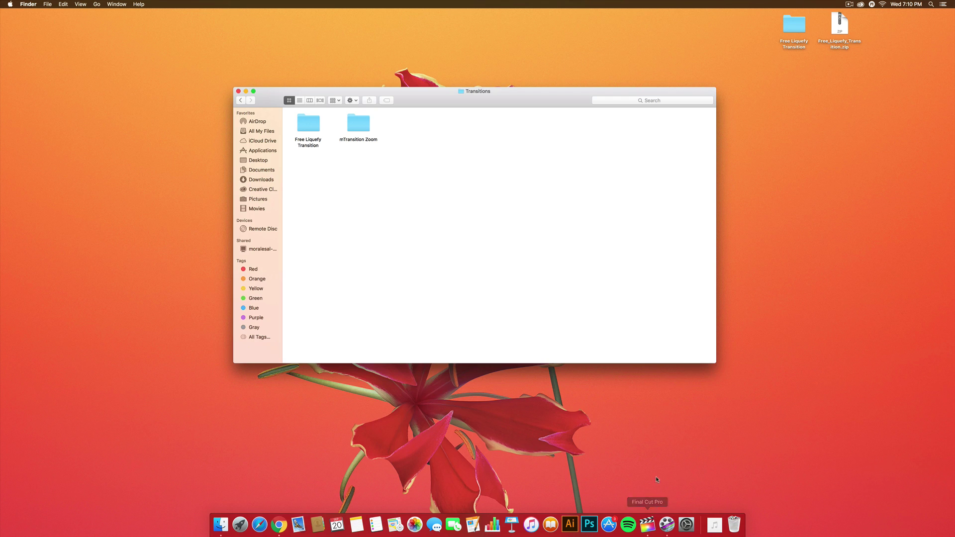
# - Close the Finder Transitions window and open Final Cut Pro's transitions browser
pyautogui.click(238, 91)
pyautogui.click(648, 524)
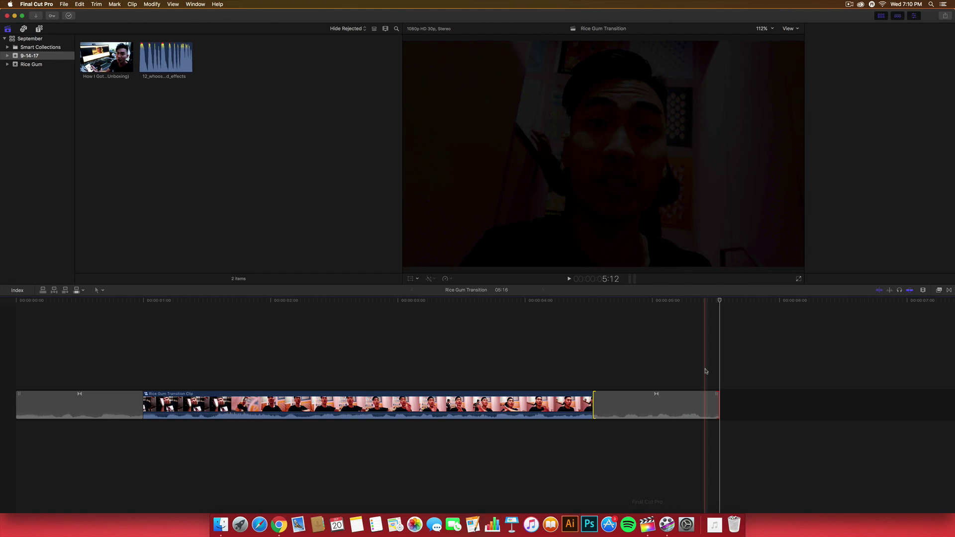
pyautogui.click(950, 290)
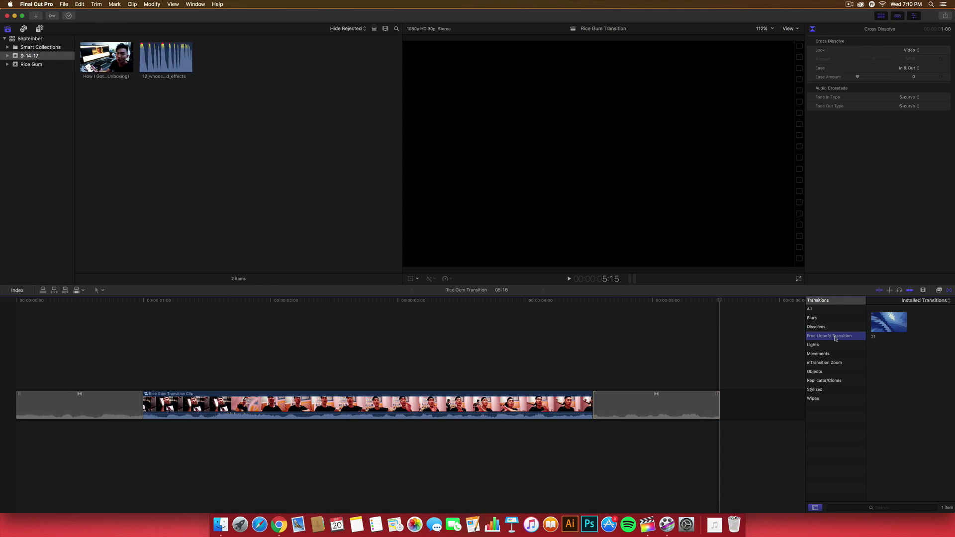
# - Scrub the playhead to about 2:21 and select the unboxing clip in the browser
pyautogui.click(339, 301)
pyautogui.moveTo(274, 300); pyautogui.dragTo(17, 302)
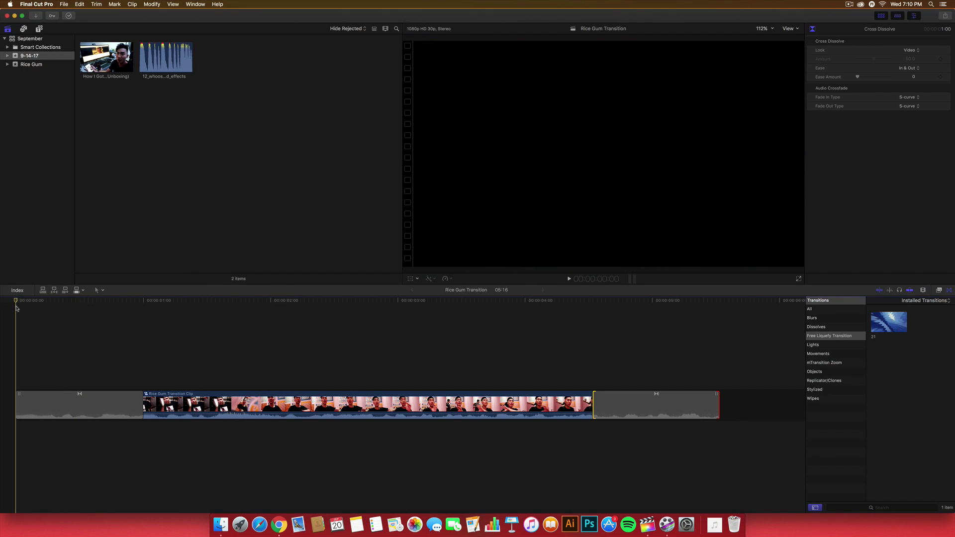
pyautogui.click(362, 301)
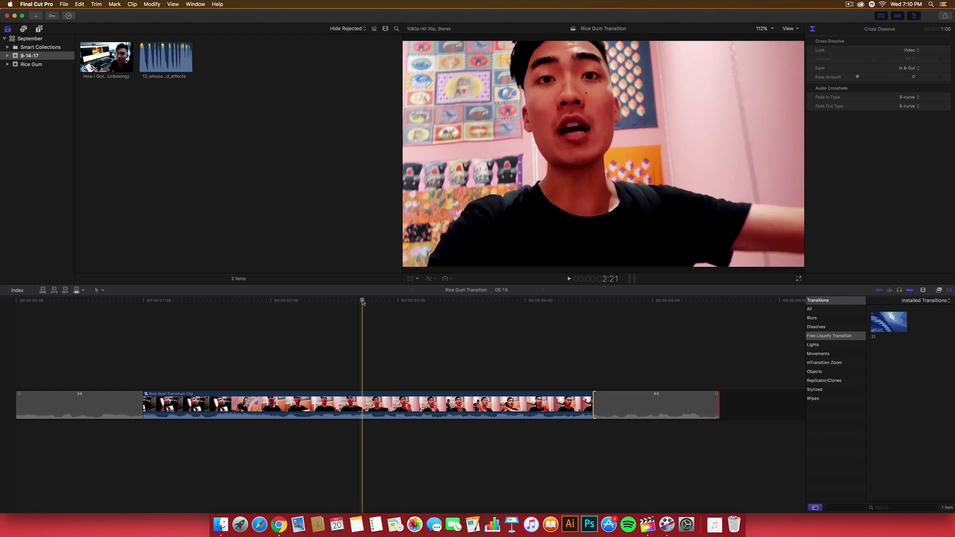
pyautogui.click(114, 45)
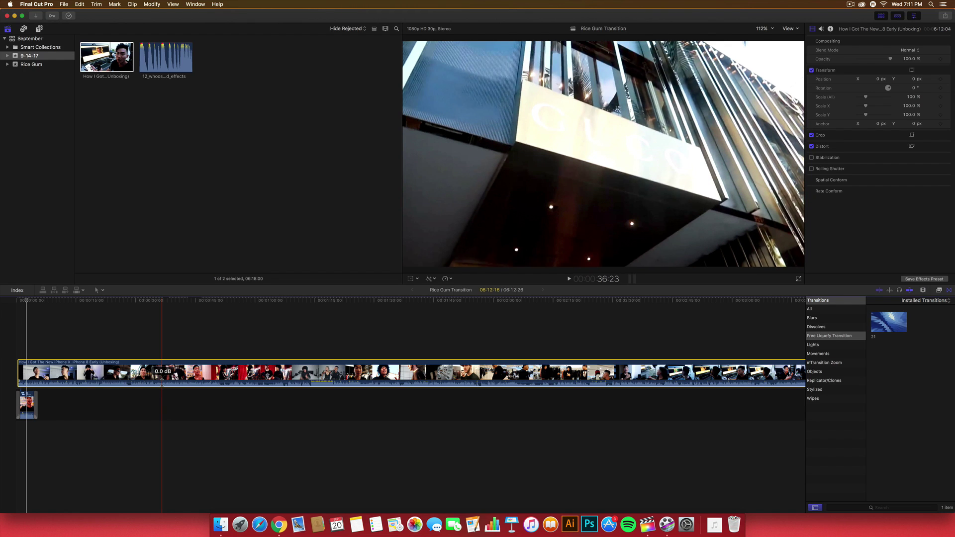
# - Play the unboxing clip, pausing at 38:03 and stopping at 43:00
pyautogui.press('space')
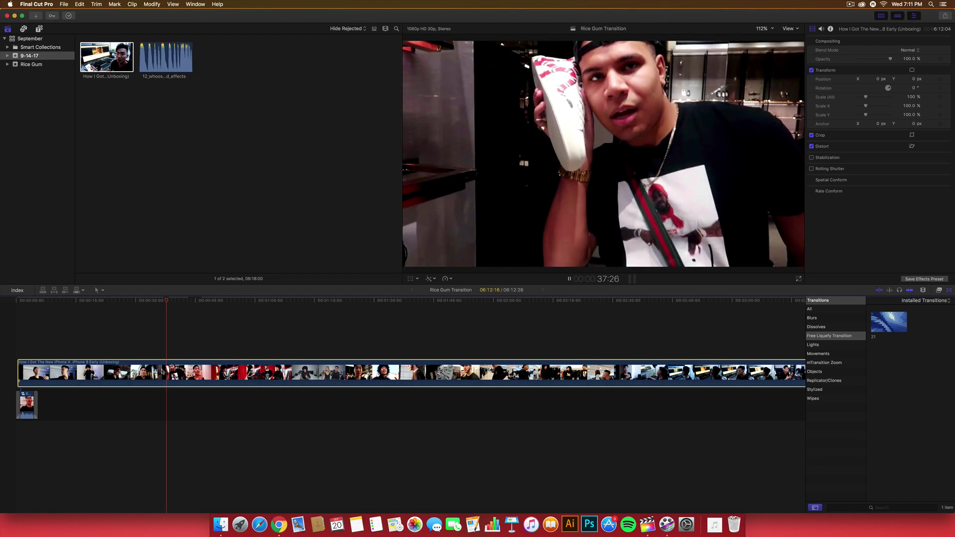
pyautogui.press('space')
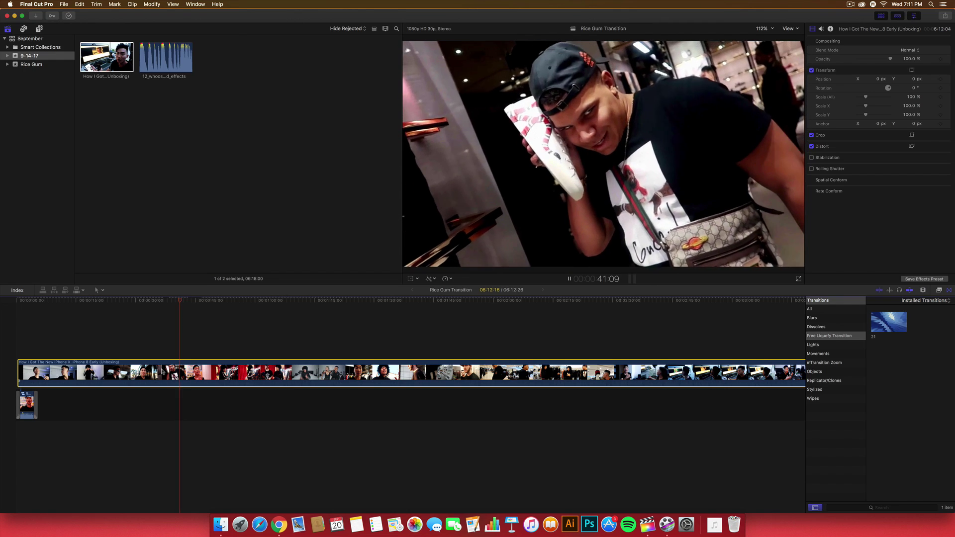
pyautogui.press('space')
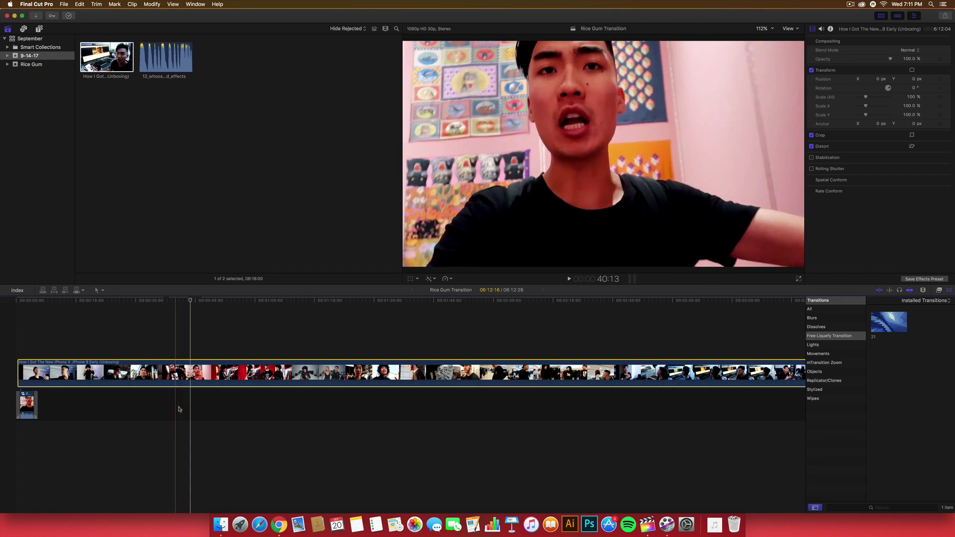
# - Delete the long unboxing clip, restore the compound clip, and open Rice Gum Transition Clip
pyautogui.press('Delete')
pyautogui.hotkey('shift', 'z')
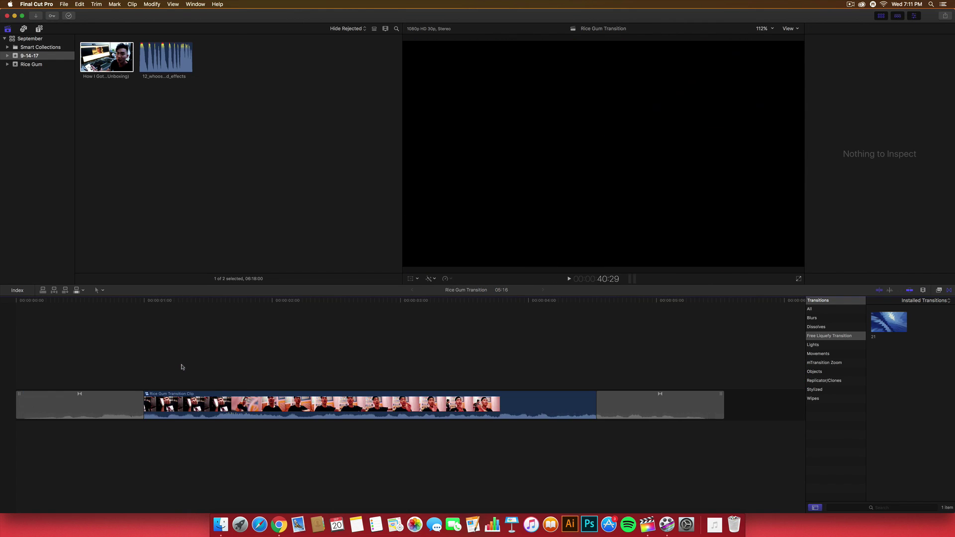
pyautogui.click(155, 403)
pyautogui.click(91, 398)
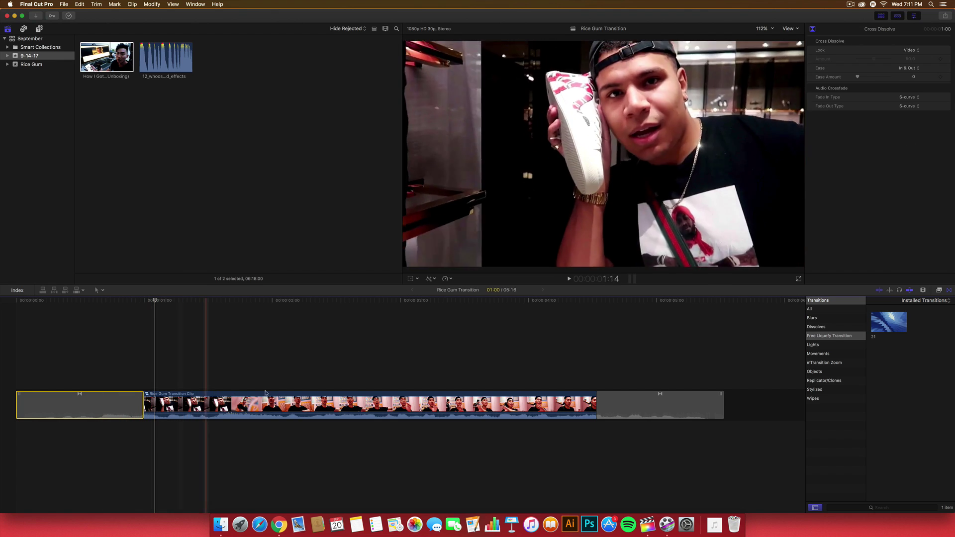
pyautogui.press('super+z')
pyautogui.press('super+z')
pyautogui.press('super+z')
pyautogui.doubleClick(578, 408)
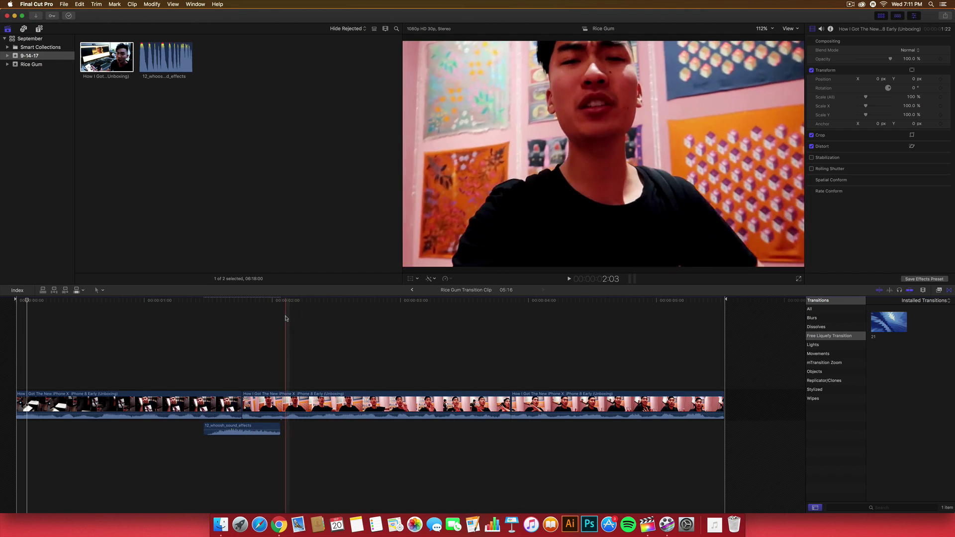
# - Preview the Free Liquify transition near the first cut and select the whoosh sound clip
pyautogui.click(236, 324)
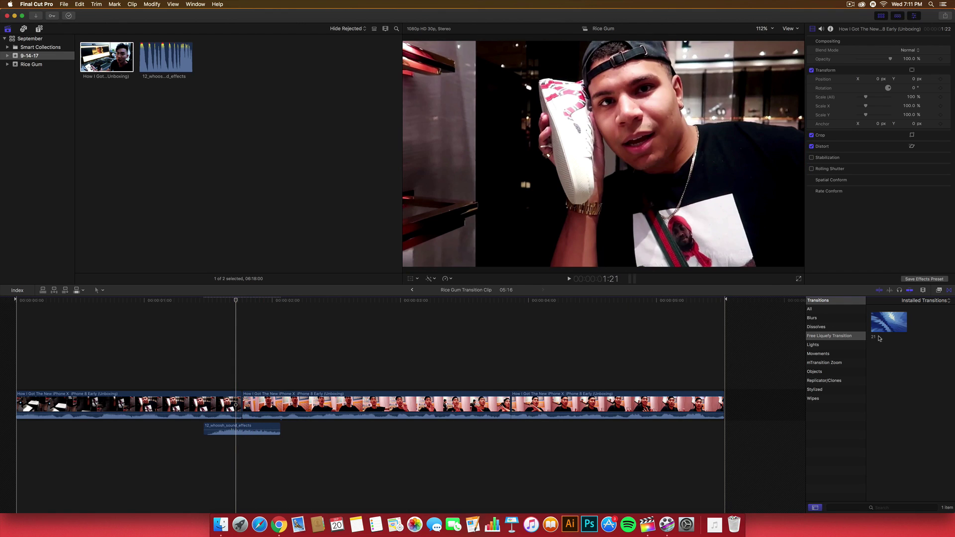
pyautogui.click(843, 337)
pyautogui.click(877, 323)
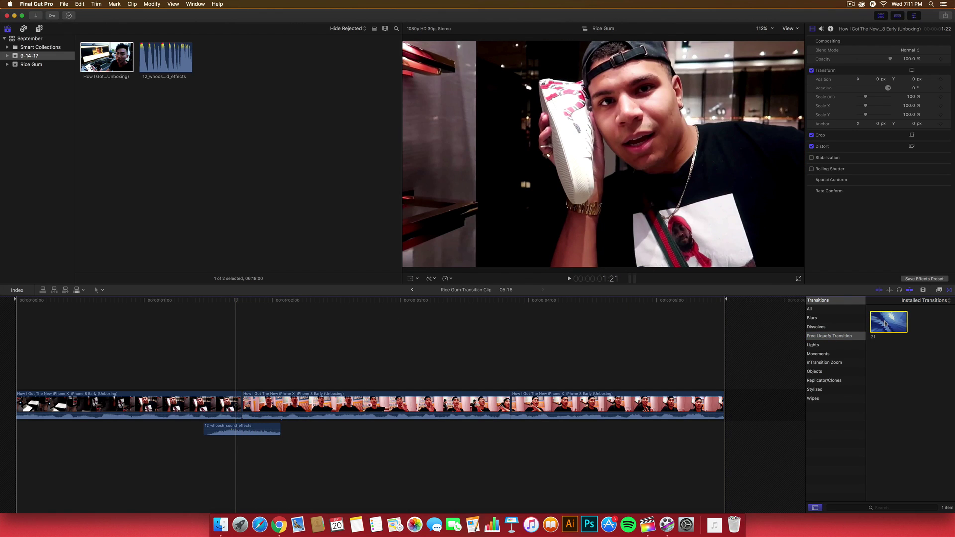
pyautogui.press('space')
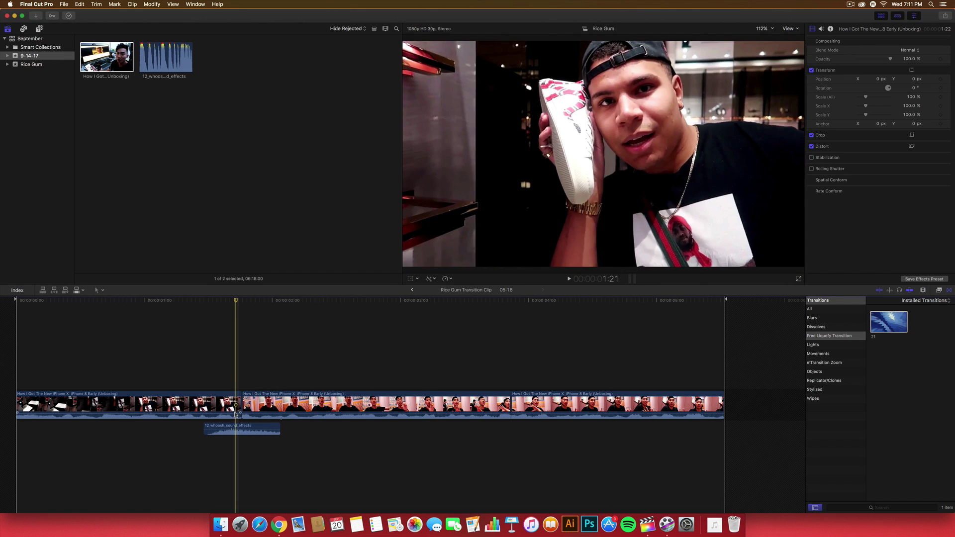
pyautogui.click(241, 429)
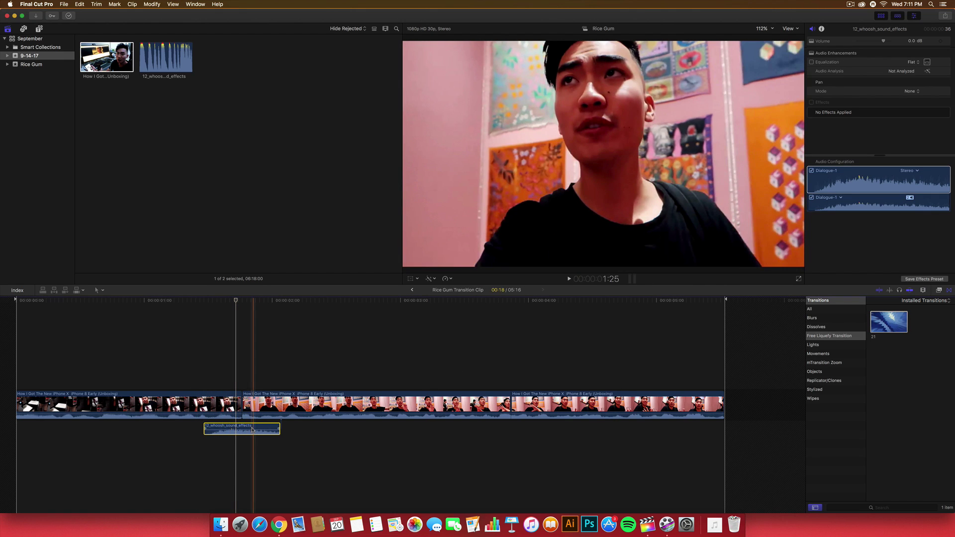
# - Drop the liquify transition on the first cut and trim it to the whoosh sound's length, then preview
pyautogui.click(244, 301)
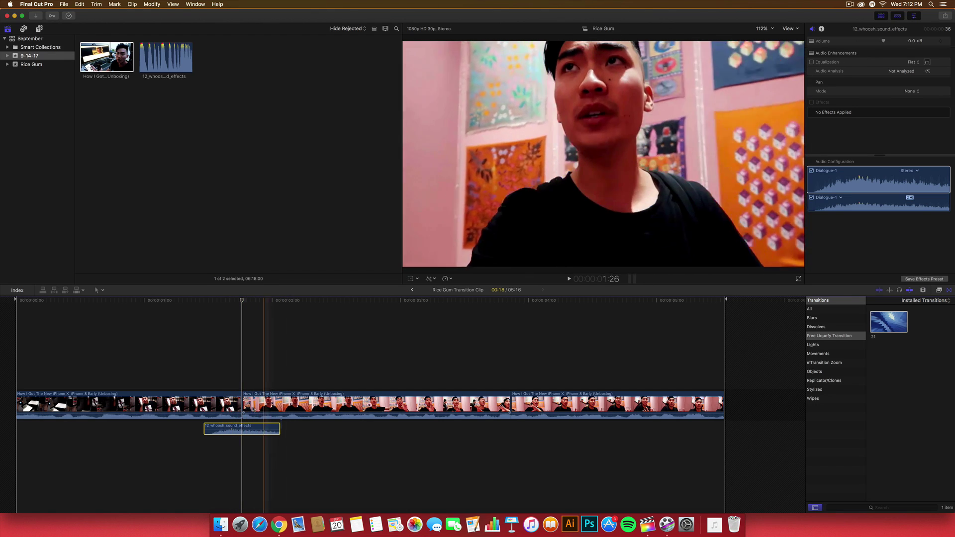
pyautogui.moveTo(887, 320)
pyautogui.mouseDown()
pyautogui.moveTo(277, 364)
pyautogui.moveTo(240, 403)
pyautogui.mouseUp()
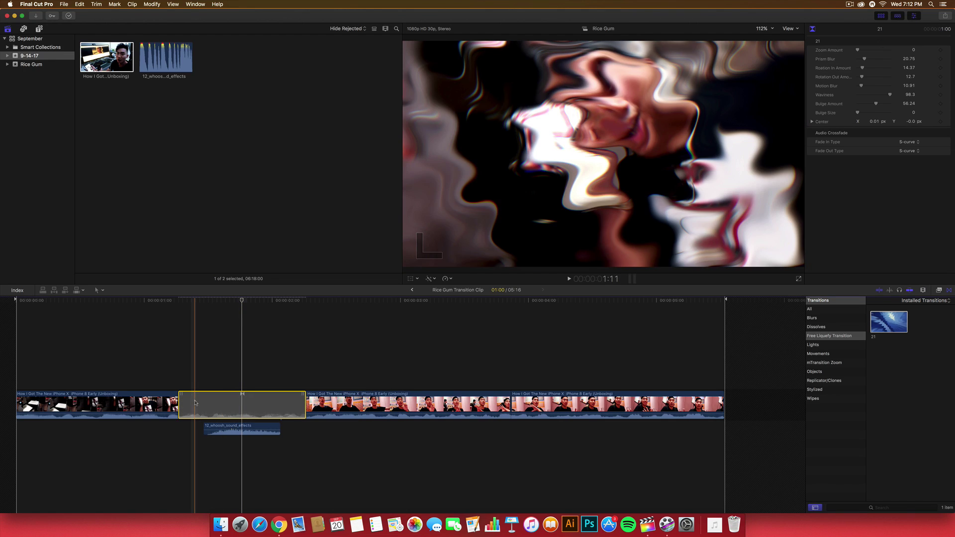
pyautogui.moveTo(179, 398); pyautogui.dragTo(207, 398)
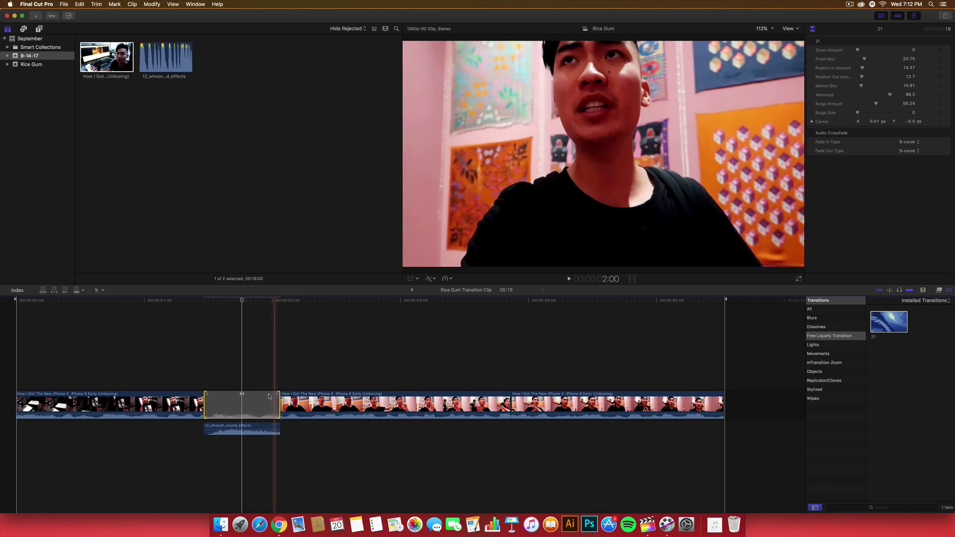
pyautogui.hotkey('shift', '/')
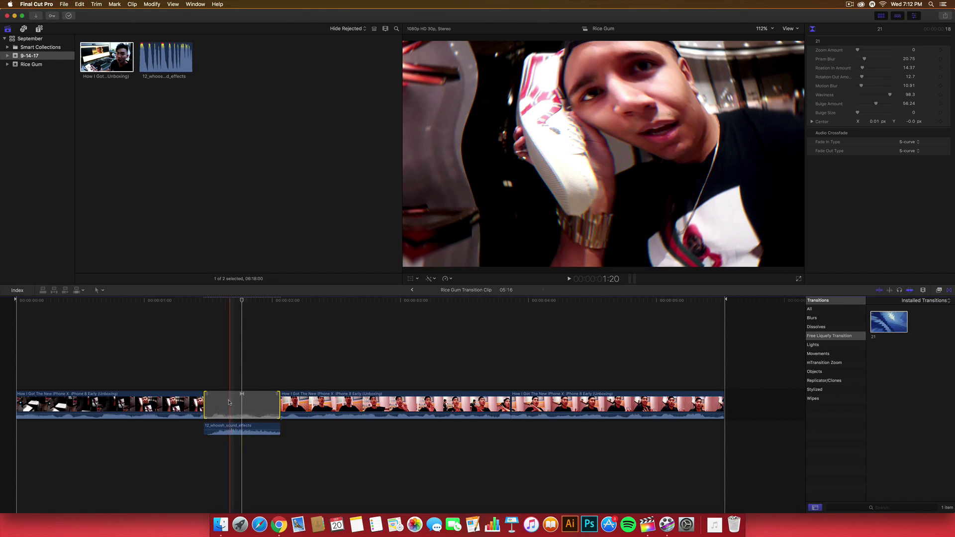
# - Set Zoom Amount 14.3 and Prism Blur 57.8, increase motion blur, and set Bulge Size to 0
pyautogui.moveTo(864, 59); pyautogui.dragTo(877, 60)
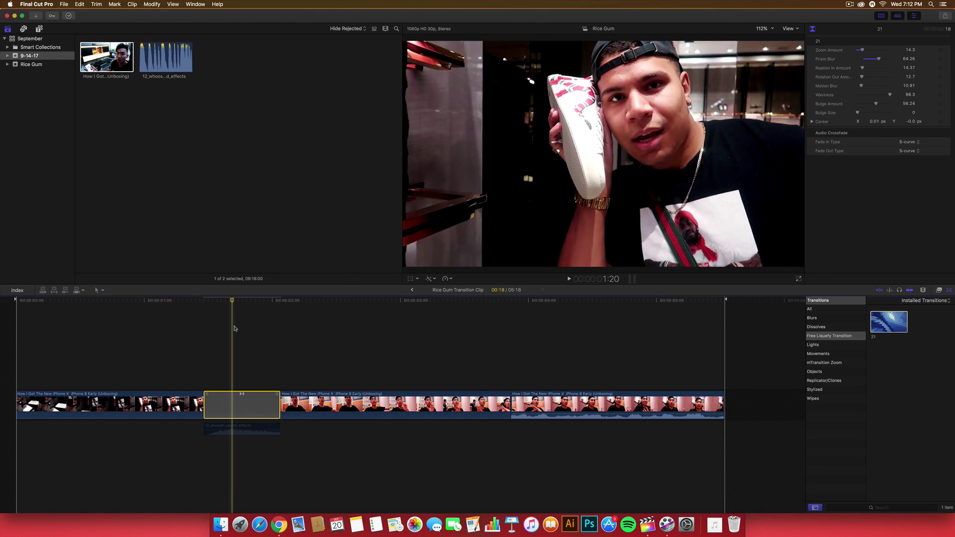
pyautogui.moveTo(233, 301)
pyautogui.mouseDown()
pyautogui.moveTo(245, 301)
pyautogui.moveTo(235, 303)
pyautogui.mouseUp()
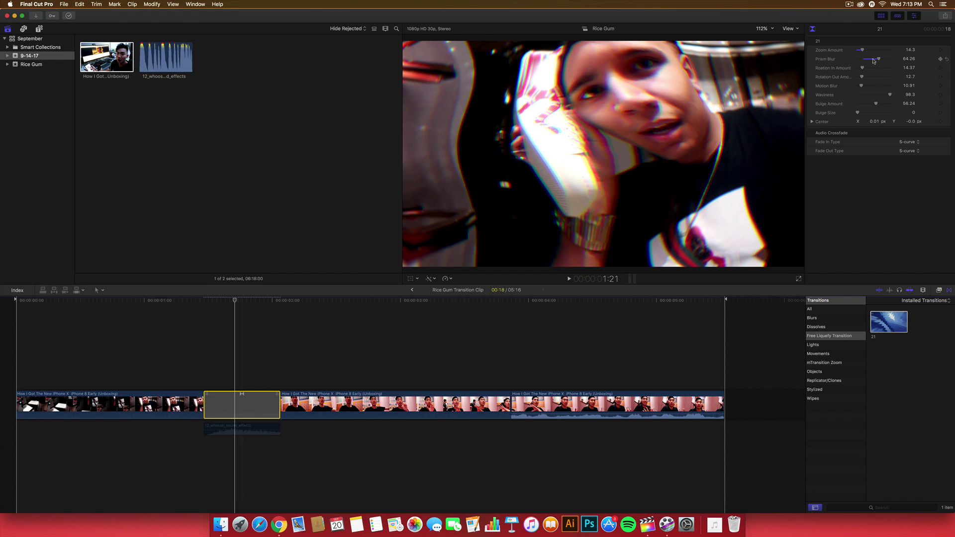
pyautogui.moveTo(878, 61); pyautogui.dragTo(869, 61)
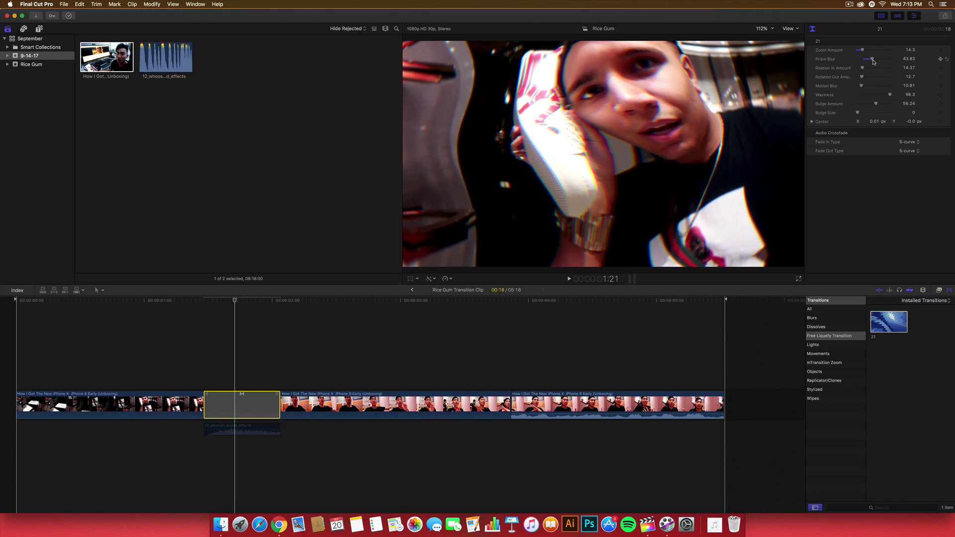
pyautogui.moveTo(873, 61)
pyautogui.mouseDown()
pyautogui.moveTo(864, 62)
pyautogui.moveTo(885, 63)
pyautogui.moveTo(857, 69)
pyautogui.moveTo(870, 69)
pyautogui.mouseUp()
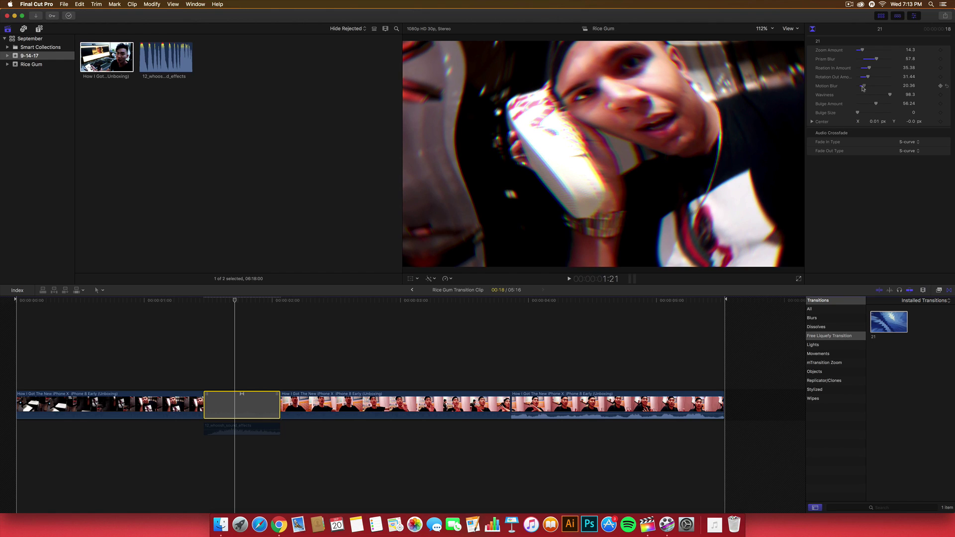
pyautogui.moveTo(863, 89); pyautogui.dragTo(865, 87)
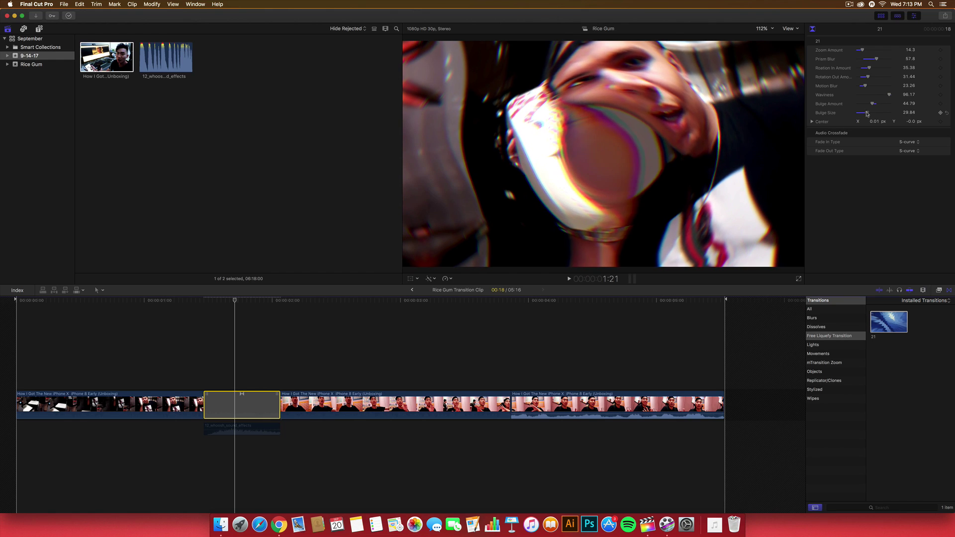
pyautogui.moveTo(883, 115); pyautogui.dragTo(857, 113)
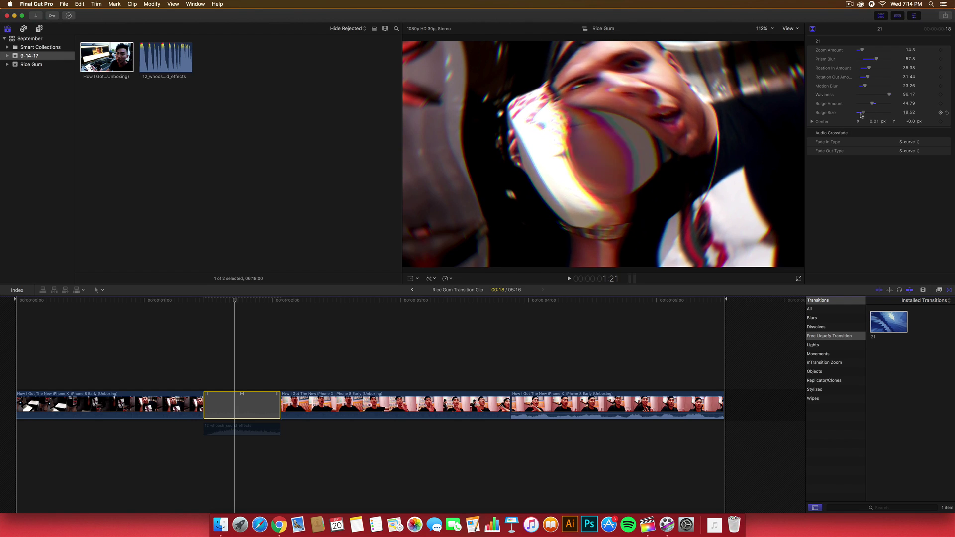
pyautogui.click(812, 121)
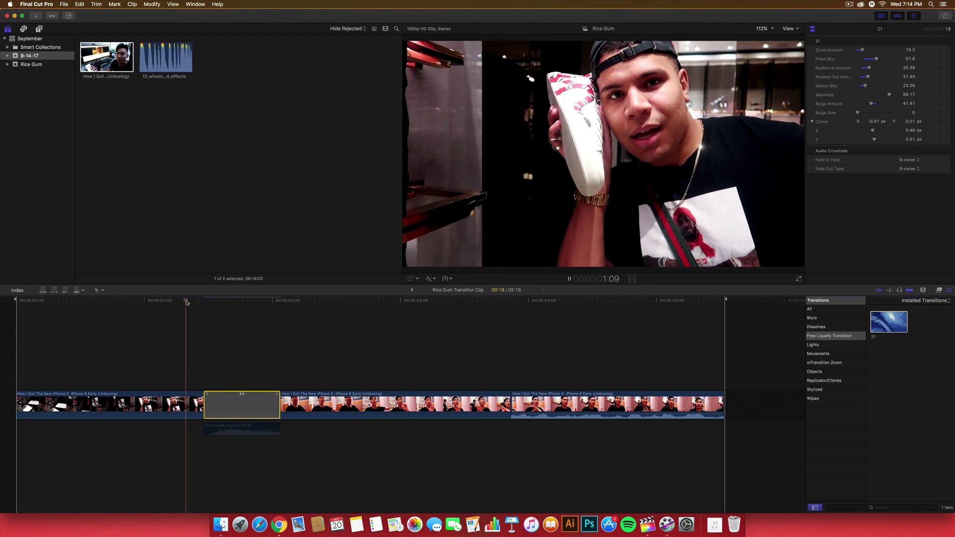
pyautogui.press('space')
pyautogui.press('space')
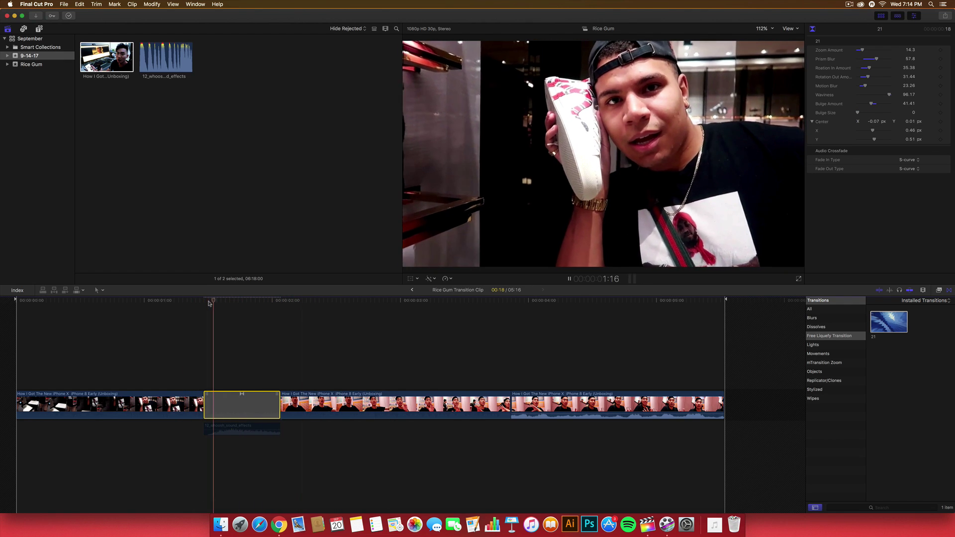
pyautogui.click(214, 429)
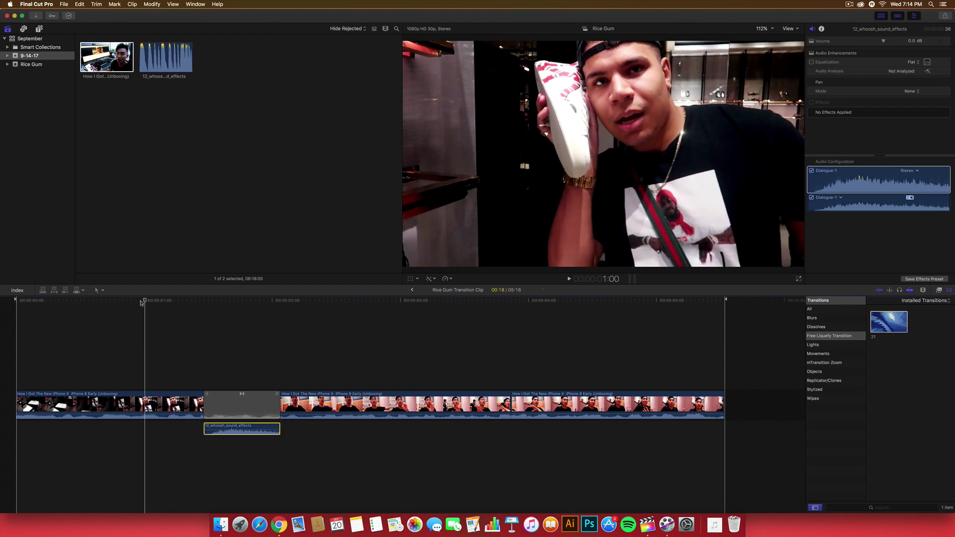
pyautogui.click(29, 304)
pyautogui.click(20, 308)
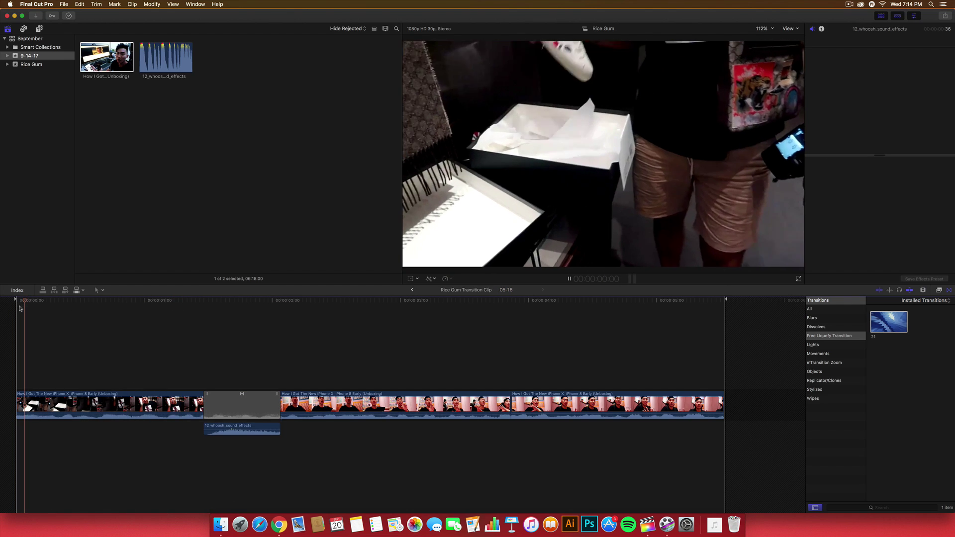
pyautogui.press('space')
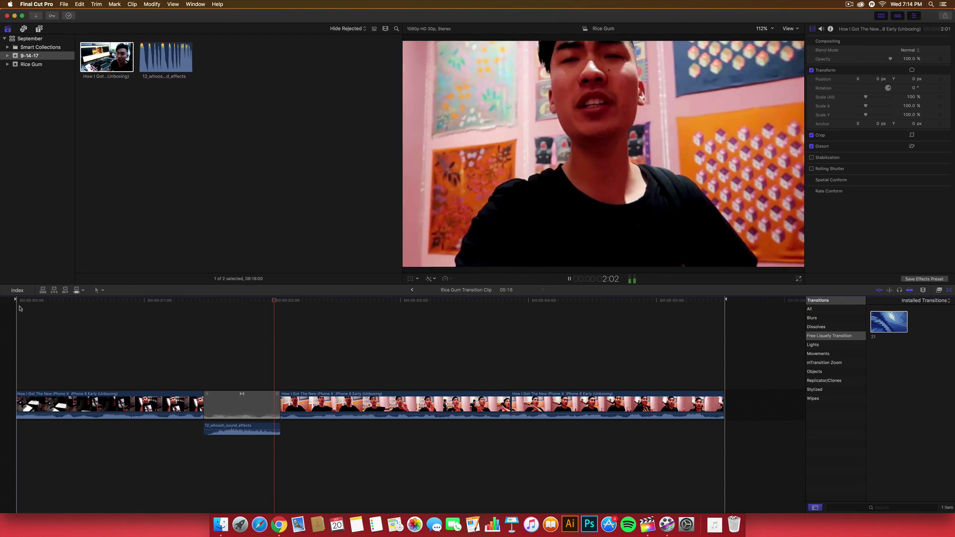
pyautogui.press('space')
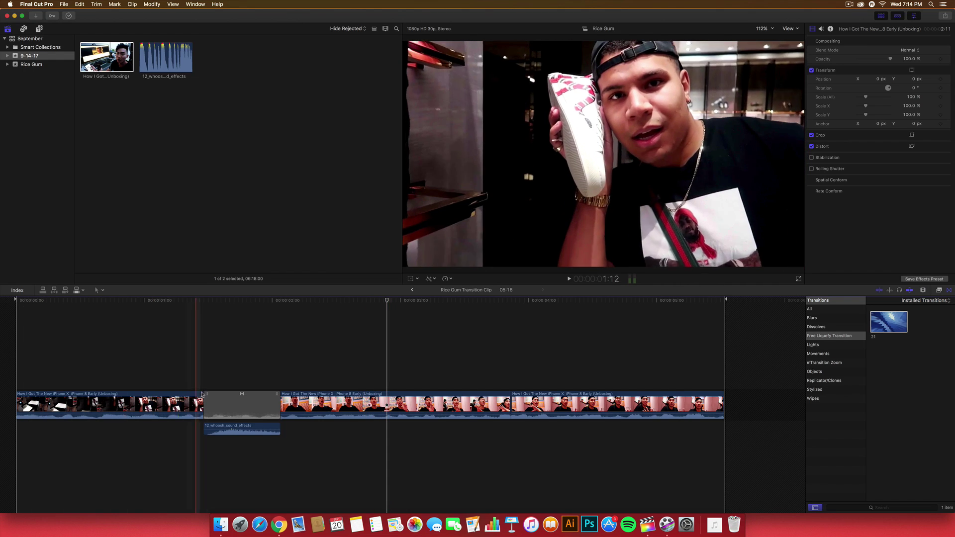
pyautogui.click(259, 300)
pyautogui.moveTo(260, 300); pyautogui.dragTo(436, 305)
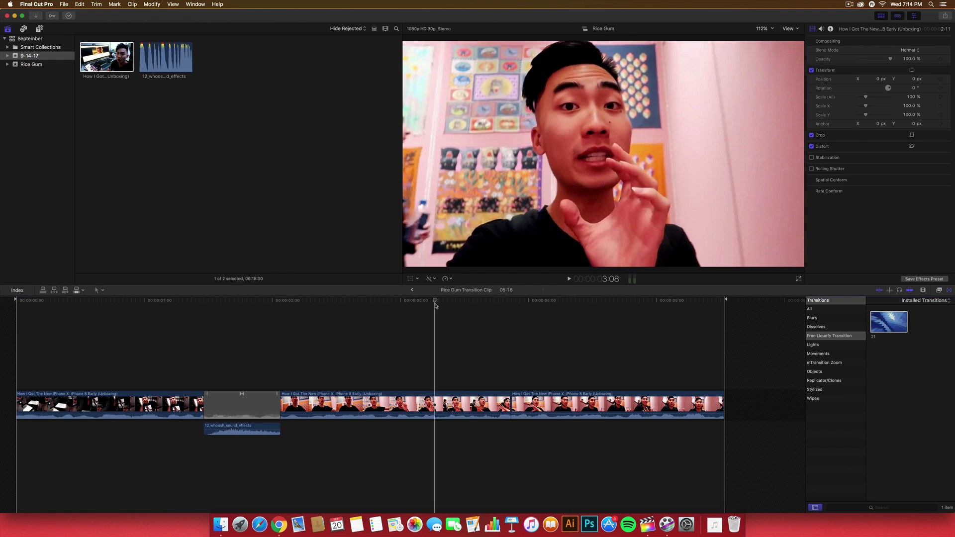